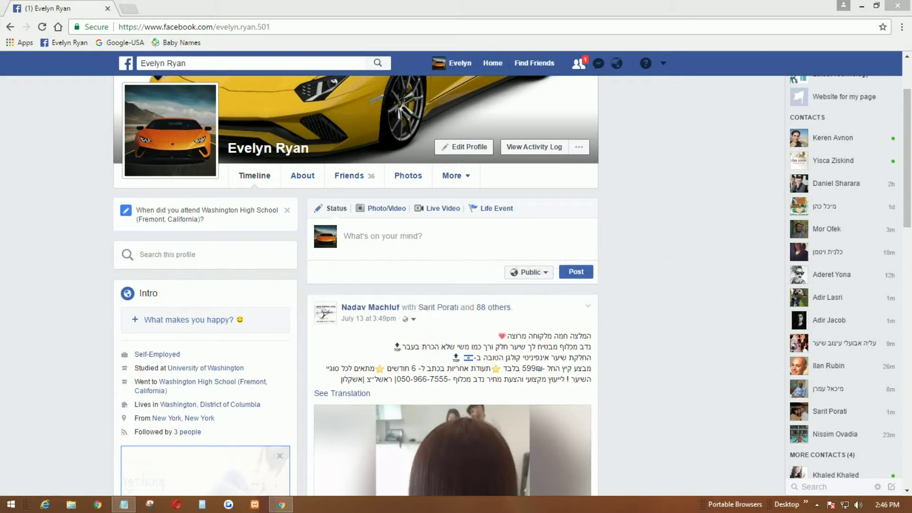
Bring the Chrome window with the Facebook profile to the front
click(127, 12)
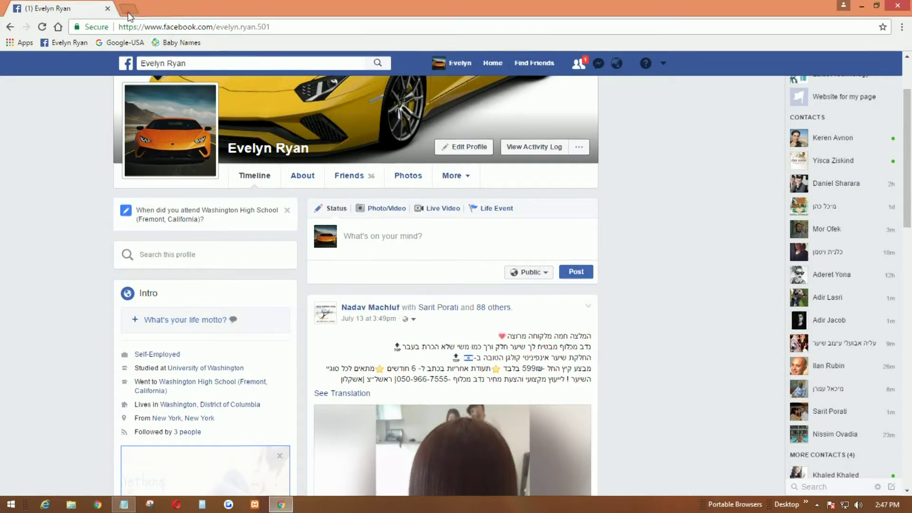
Start a new browser tab and copy the extension's Web Store link from Notepad
click(124, 504)
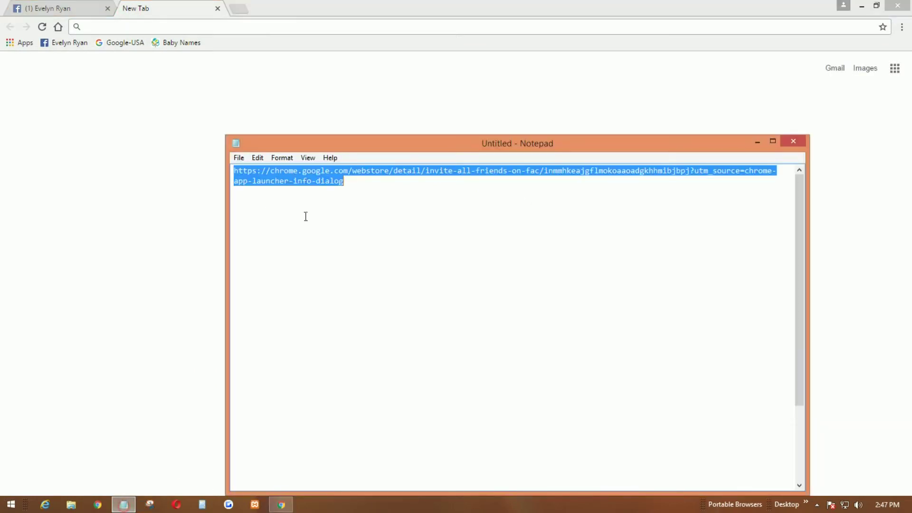
right_click(308, 176)
click(335, 208)
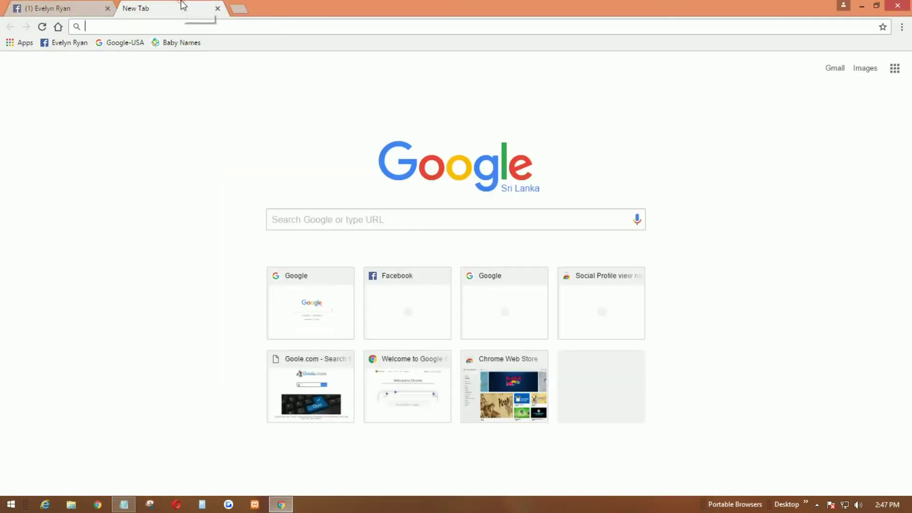
Paste-and-go the link in the address bar to load the Invite All Friends listing
click(182, 6)
right_click(206, 24)
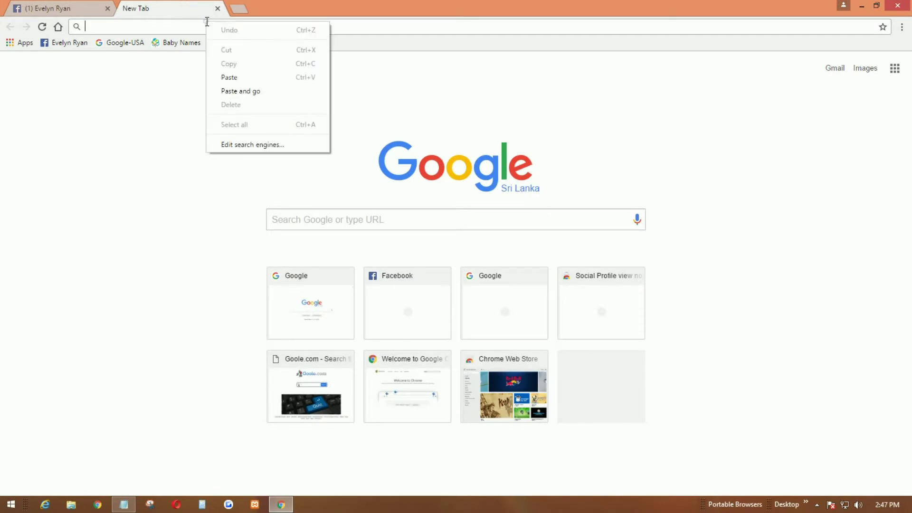
click(263, 92)
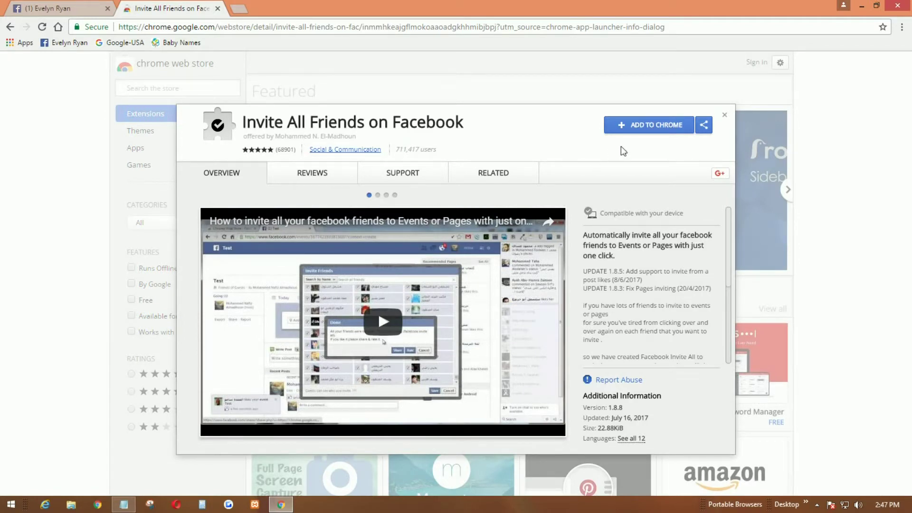
Add the Invite All Friends on Facebook extension to Chrome and confirm the install
click(650, 135)
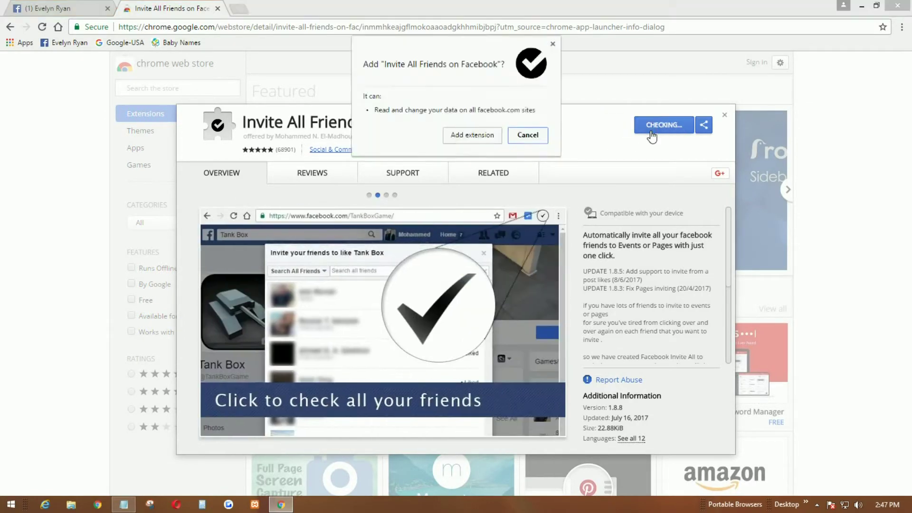
click(481, 139)
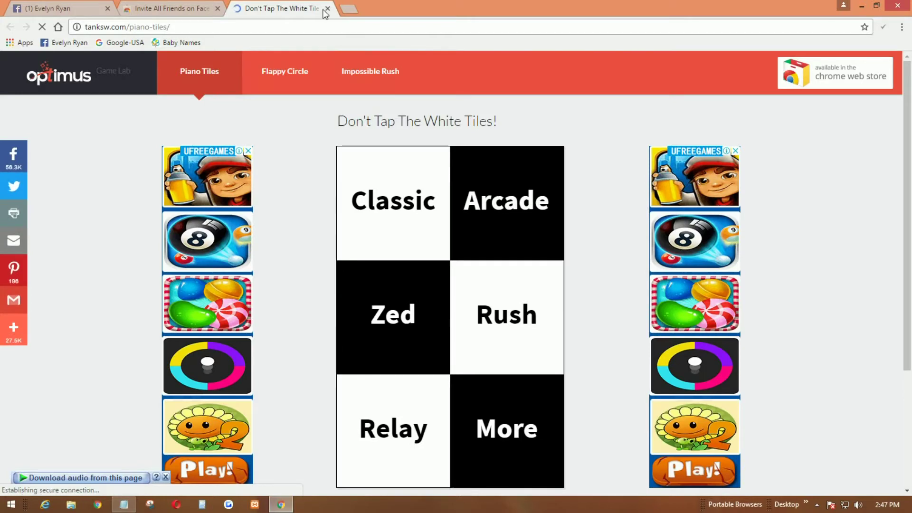
Close the game site tab and the Web Store tab, returning to the Facebook profile
click(327, 8)
click(217, 8)
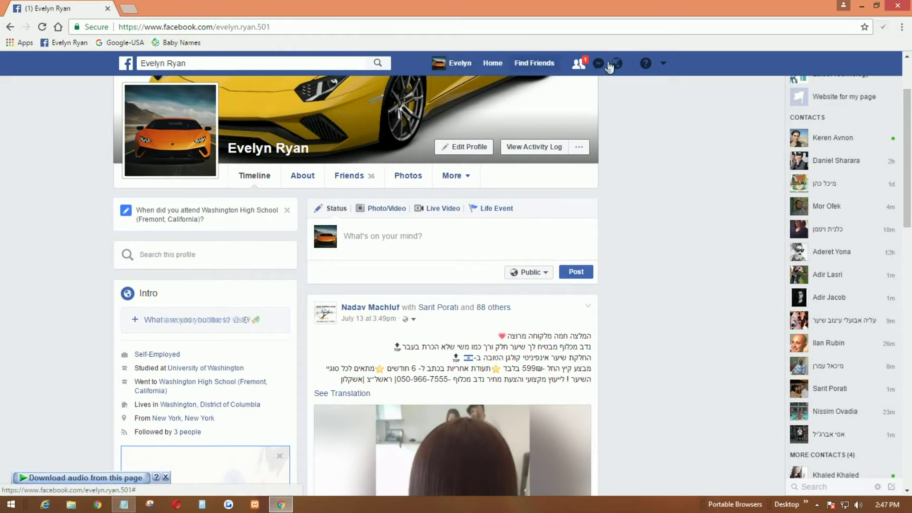
Switch to the Latest Technology page and bring up its Invite your friends dialog
click(665, 64)
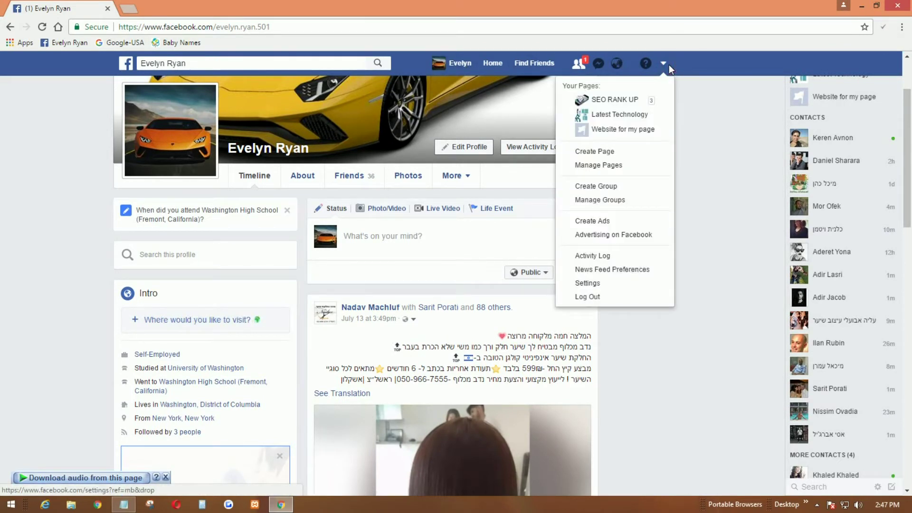
click(625, 121)
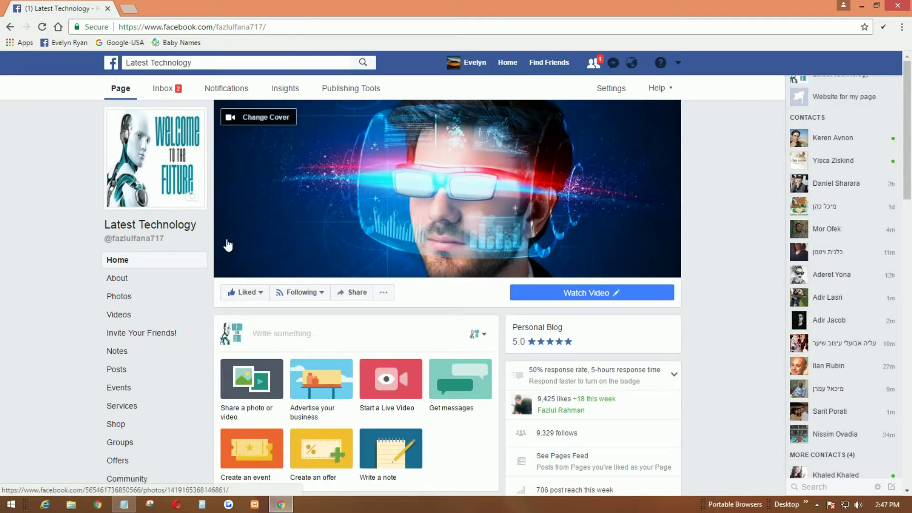
scroll(629, 260, down, 3)
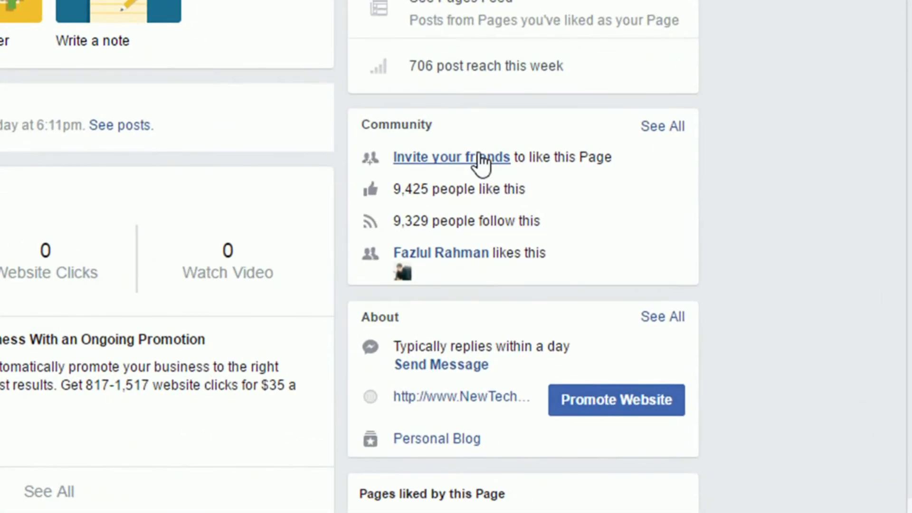
click(477, 156)
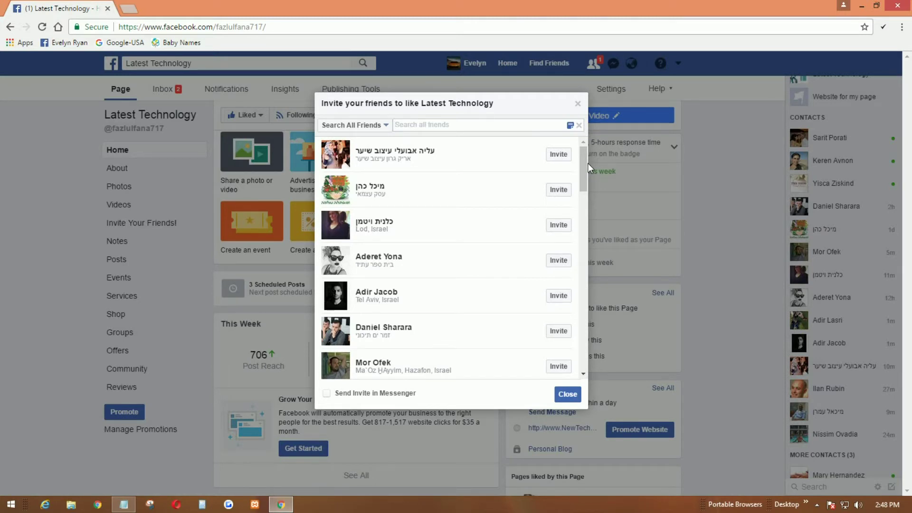
Add the note "This is best page for the Tech Lovers. Please Like My Page" with Messenger sending enabled
click(565, 393)
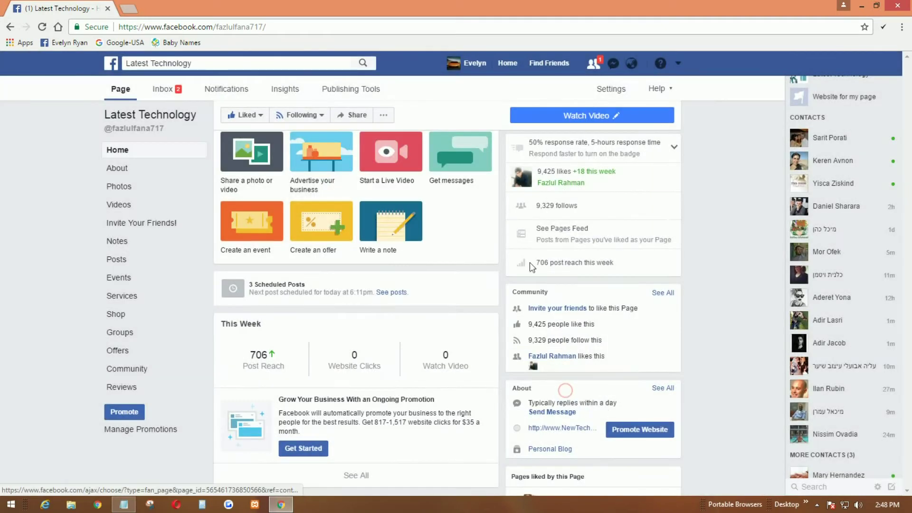
click(569, 311)
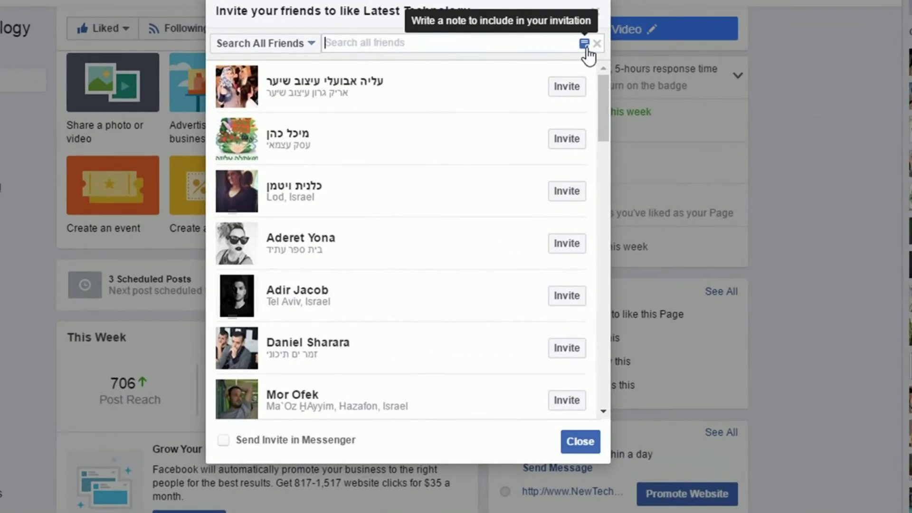
click(584, 45)
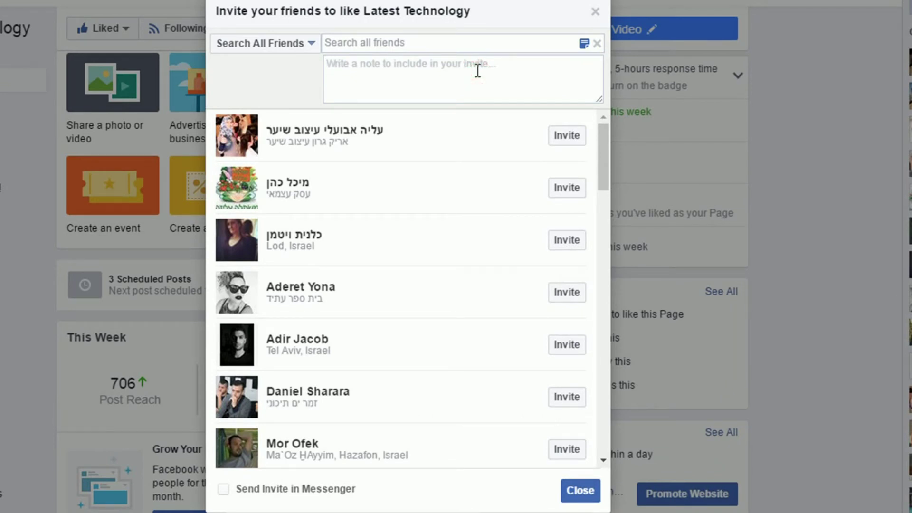
text(T)
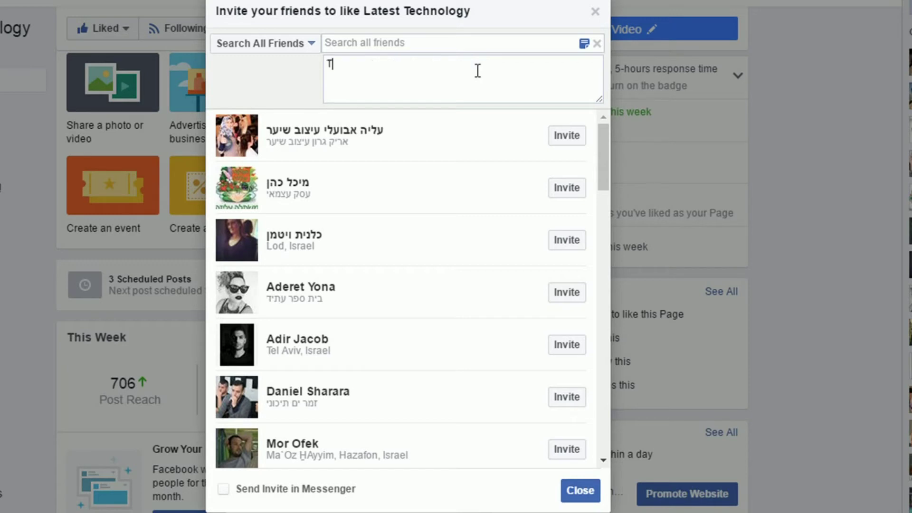
text(his is )
text(bes)
text(t page)
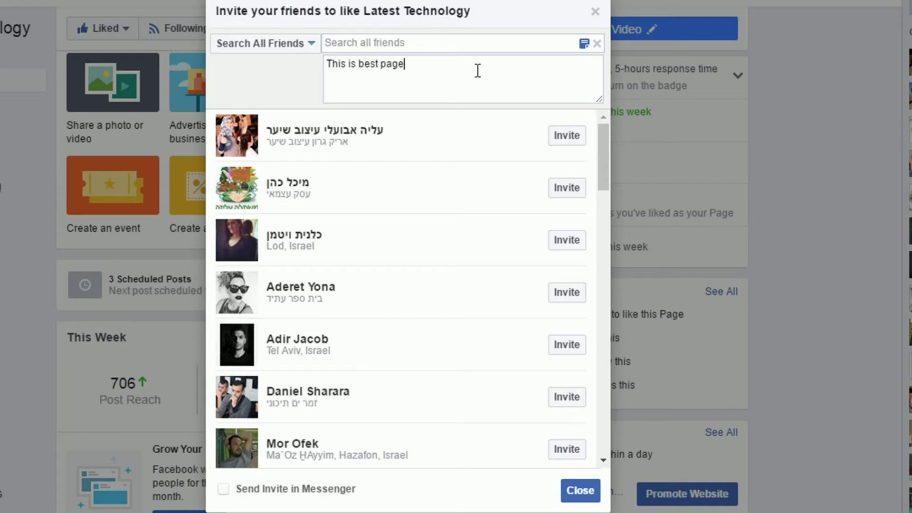
text( f)
text(pr)
key(BackSpace)
key(BackSpace)
key(BackSpace)
text(or)
text( the Tech )
text(Lovers. )
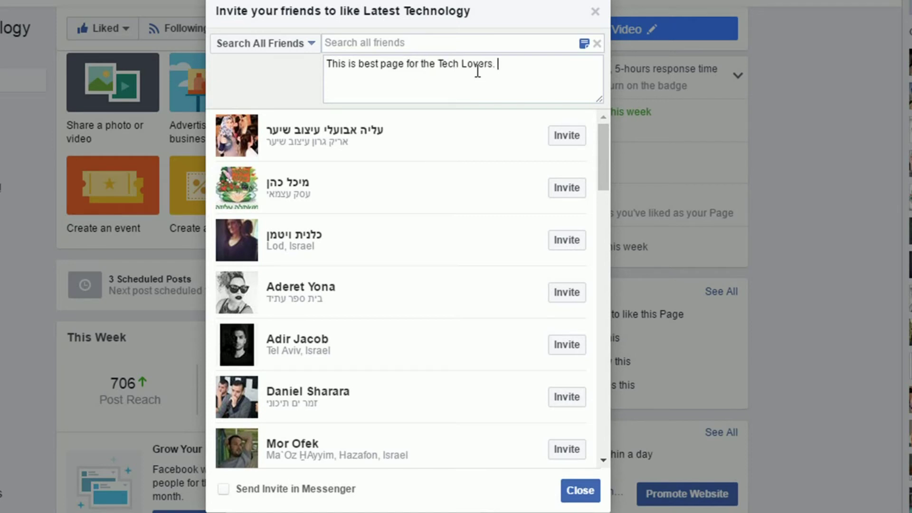
text(Ple)
text(ase Like )
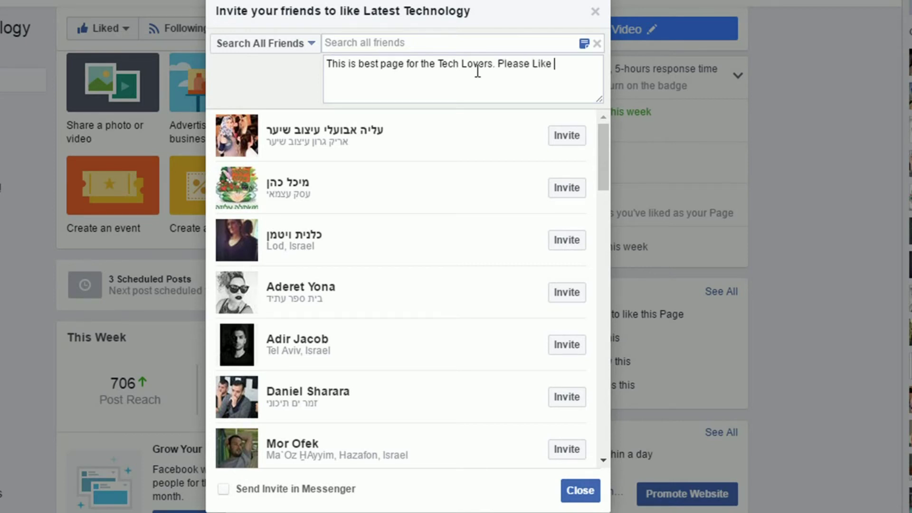
text(My Page)
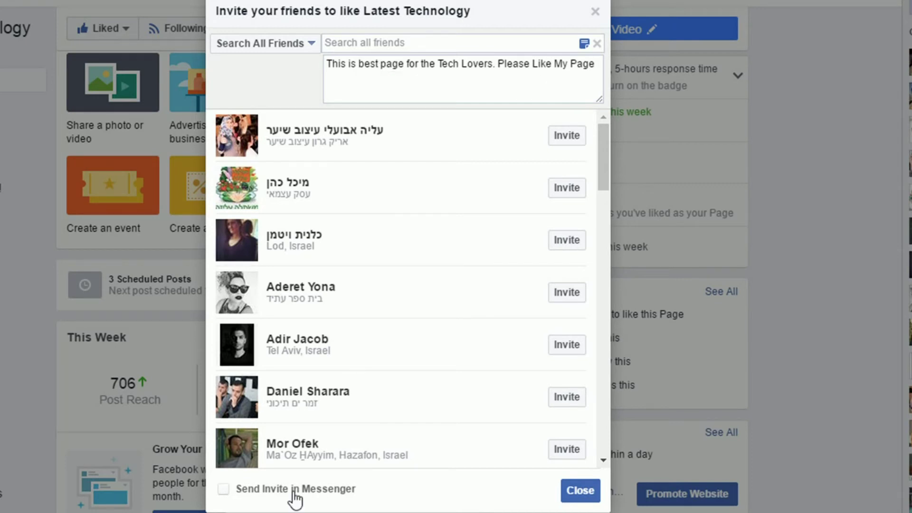
click(224, 489)
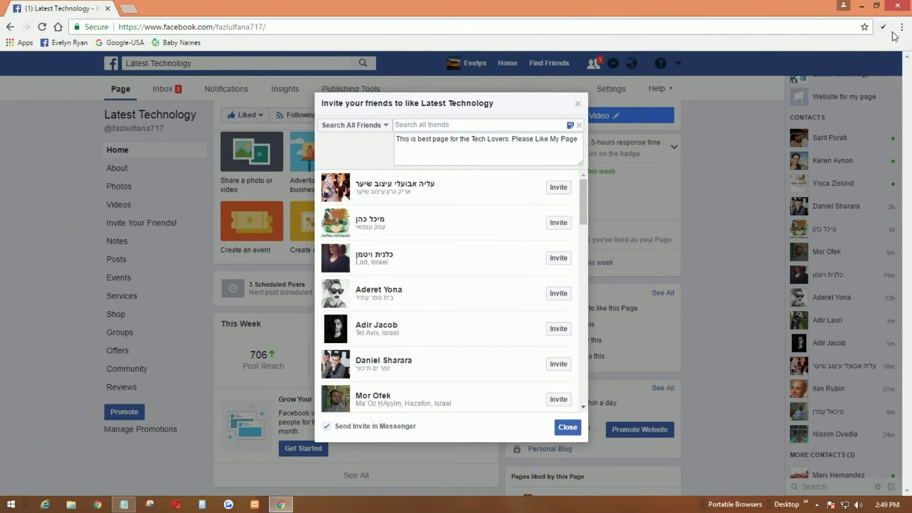
Run the Invite All extension to invite every friend, then dismiss the Done notice
click(886, 28)
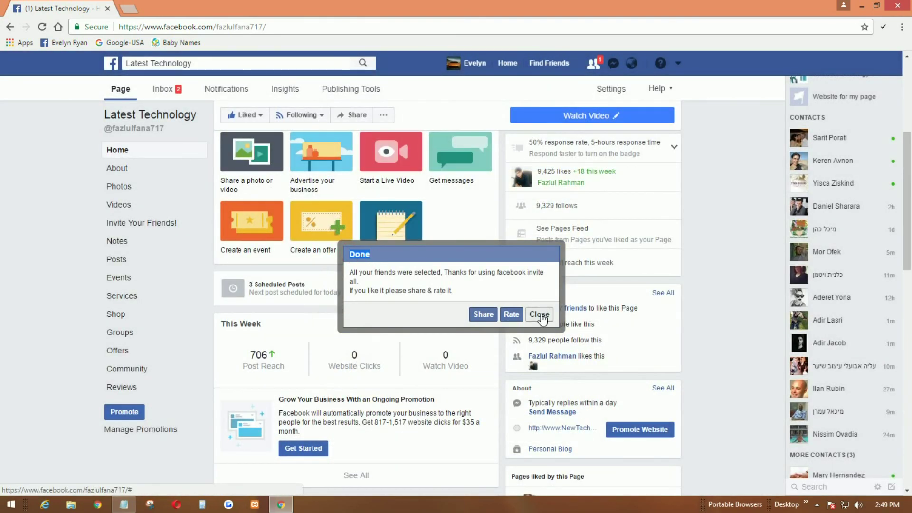
click(542, 315)
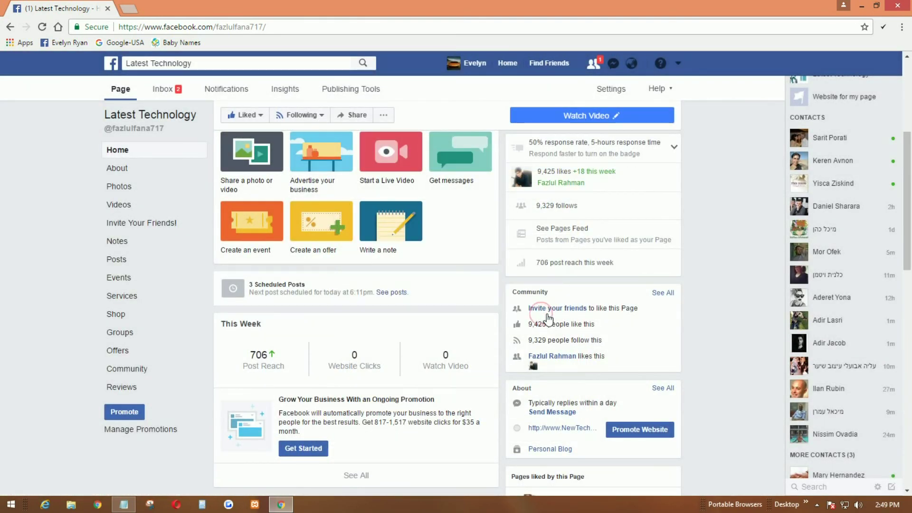